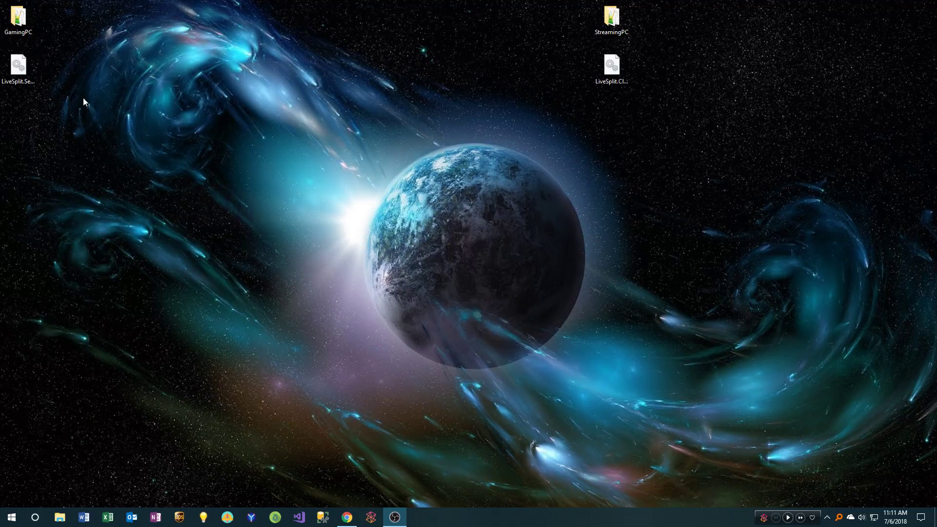
left_click_drag(199, 234, 103, 31)
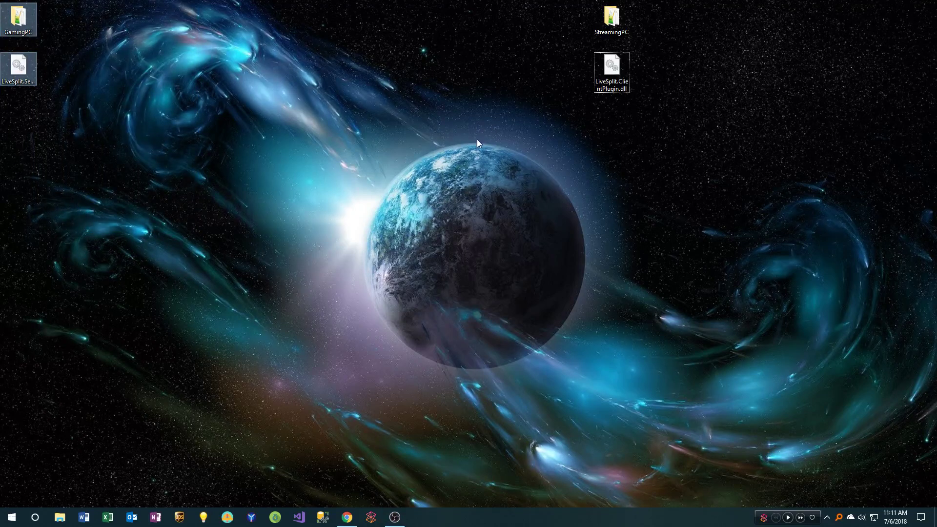
left_click_drag(532, 194, 805, 1)
left_click(447, 157)
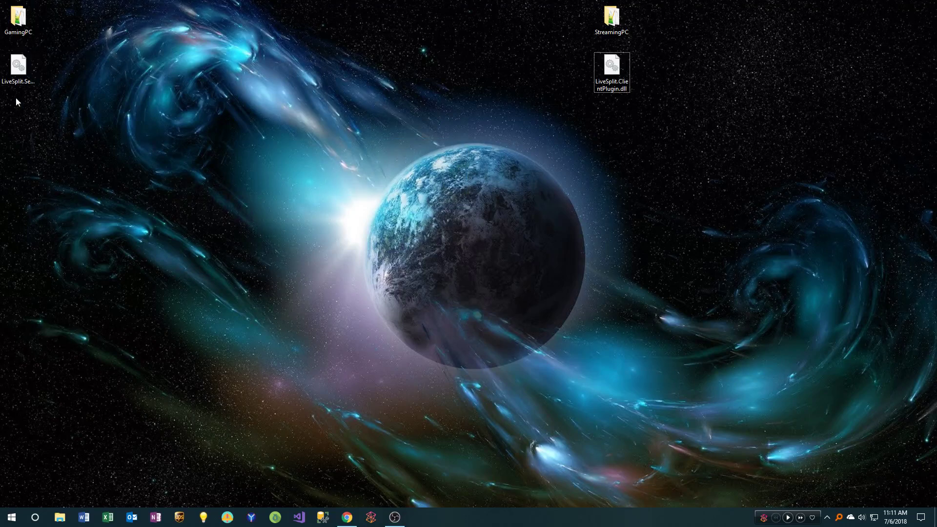
left_click(18, 73)
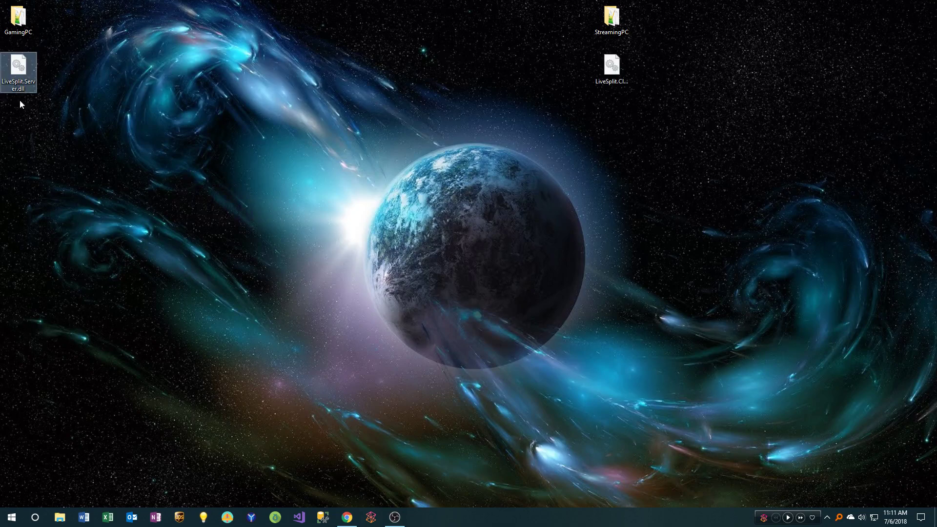
left_click(29, 128)
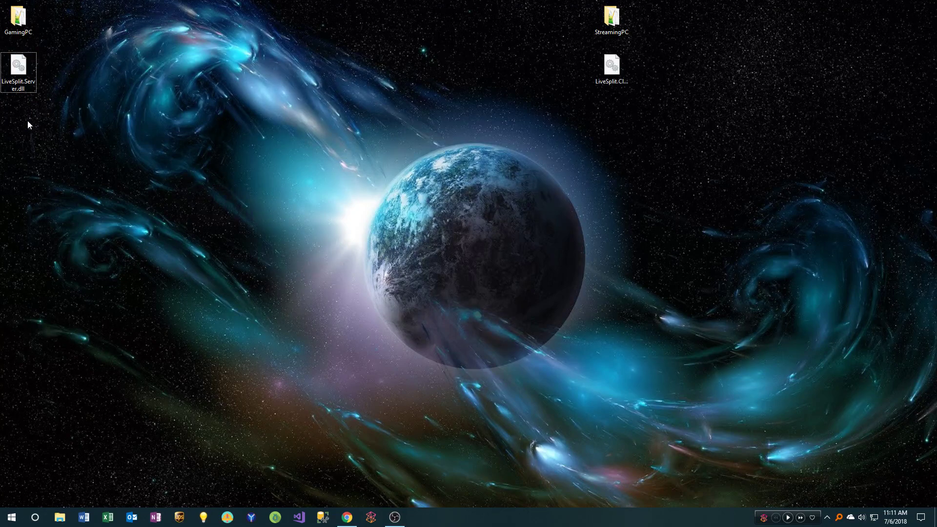
Step: Move LiveSplit.Server.dll from the desktop into the Components folder inside GamingPC
double_click(18, 18)
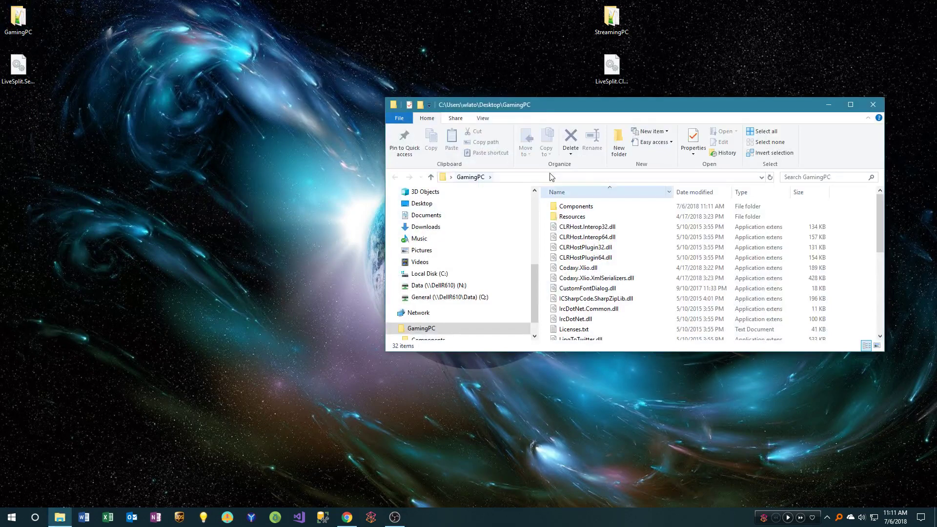
left_click_drag(521, 104, 216, 55)
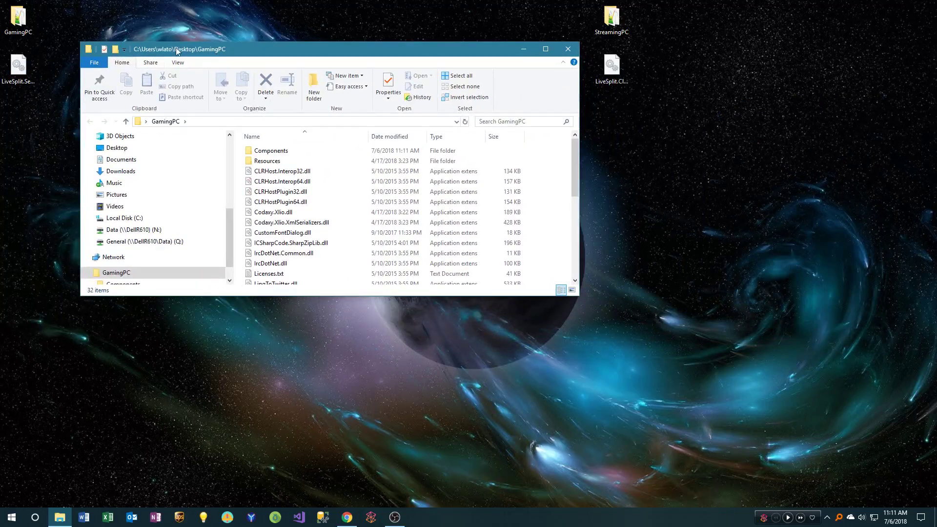
left_click(18, 68)
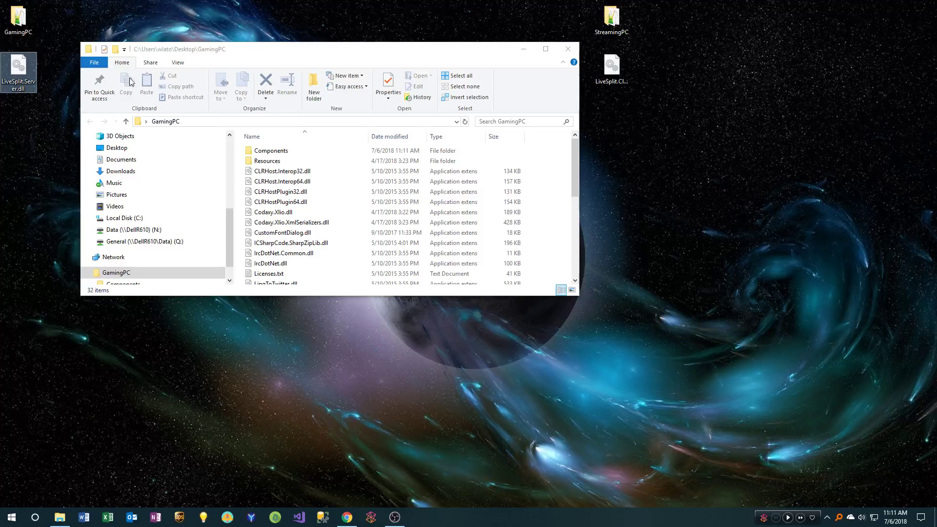
double_click(283, 155)
left_click_drag(18, 68, 324, 194)
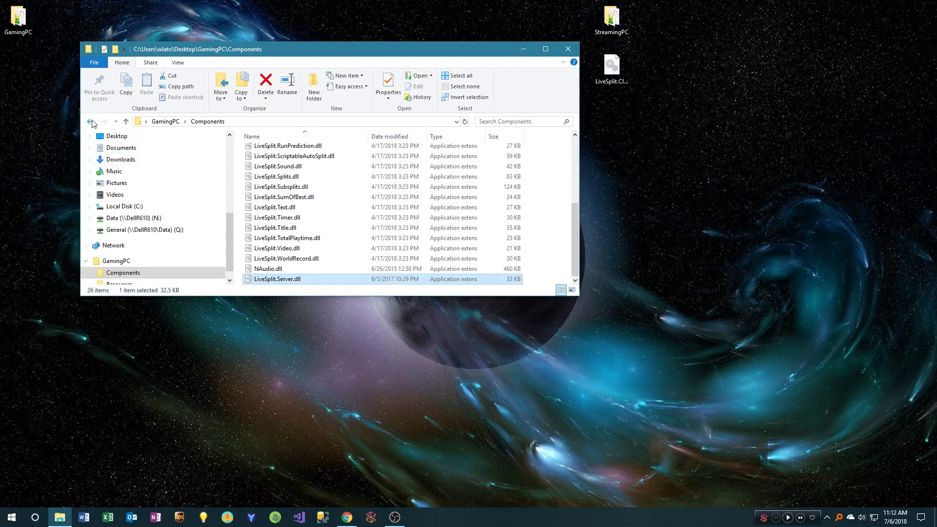
Step: Launch LiveSplit.exe from the GamingPC folder, then close the folder window and reposition the timer slightly
left_click(90, 121)
scroll(254, 205, "down", 5)
left_click(269, 177)
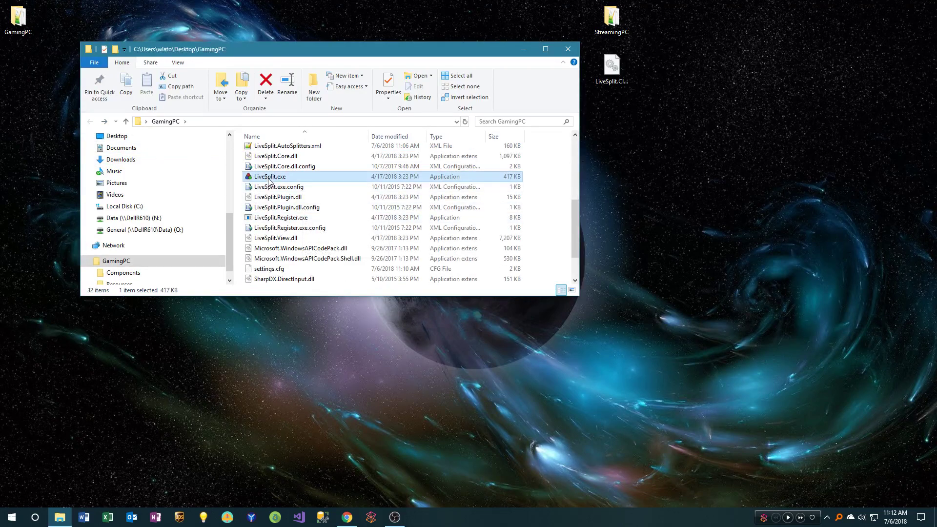
left_click(418, 330)
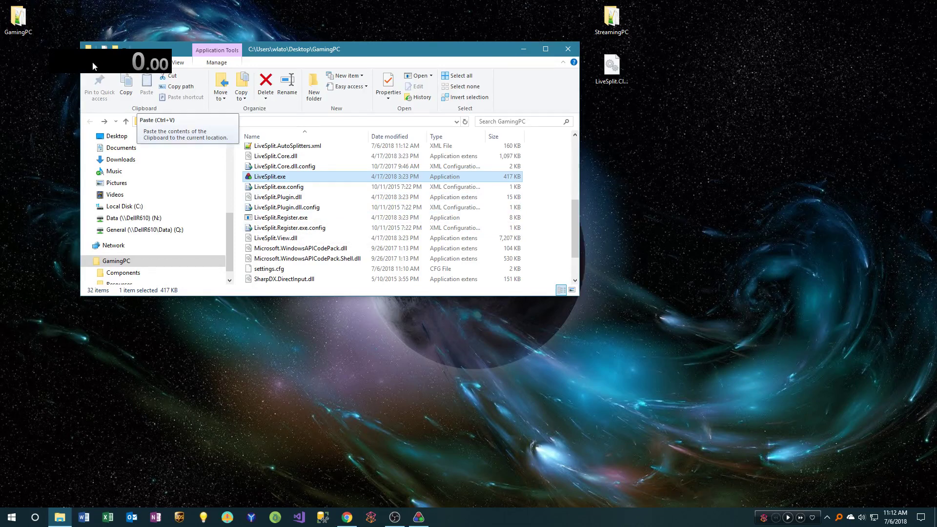
left_click(567, 49)
left_click_drag(109, 65, 129, 63)
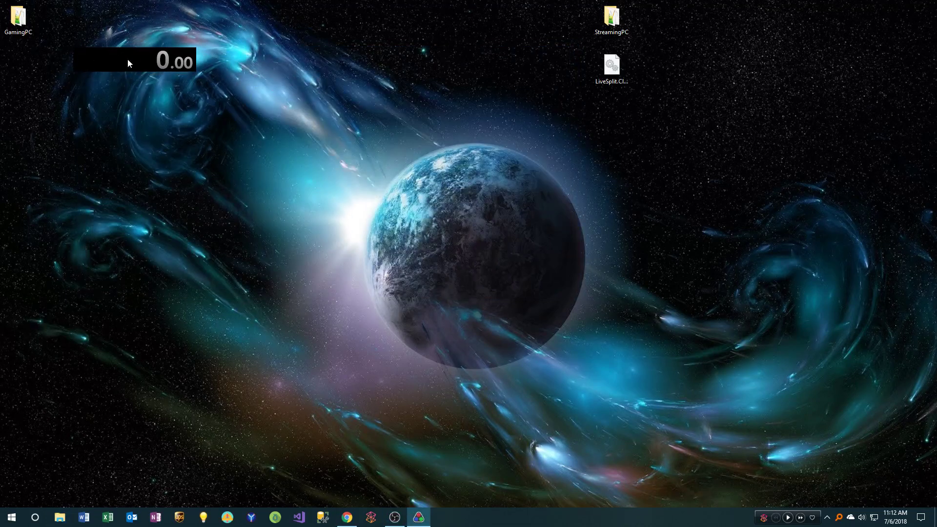
Step: Add the LiveSplit Server control component to the GamingPC timer's layout
right_click(115, 62)
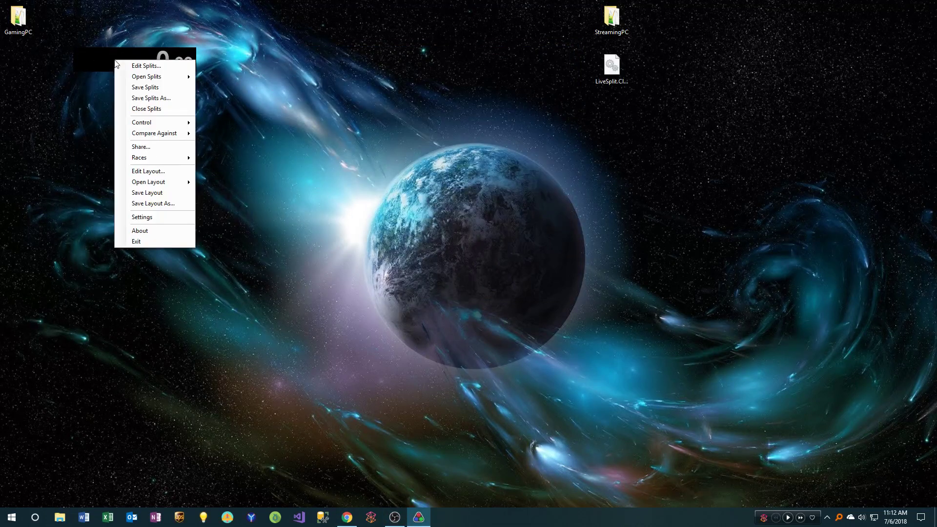
left_click(152, 171)
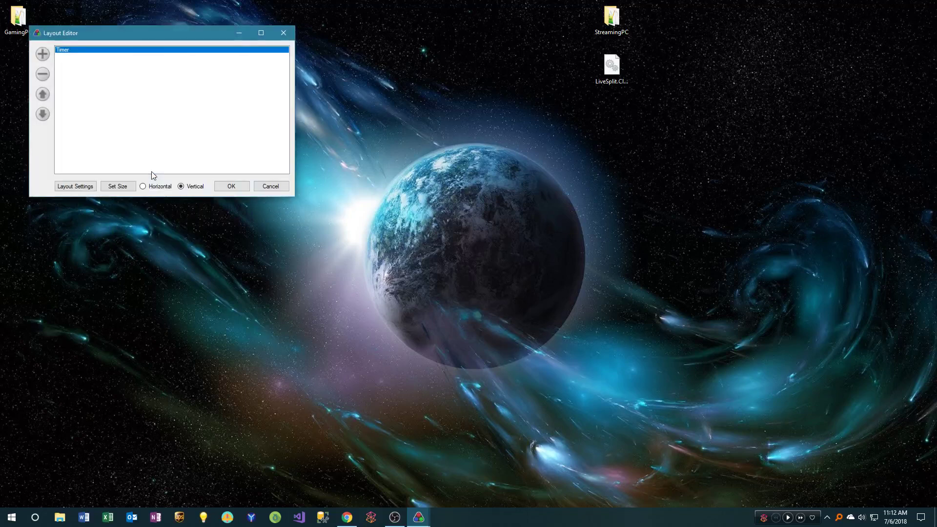
left_click(43, 55)
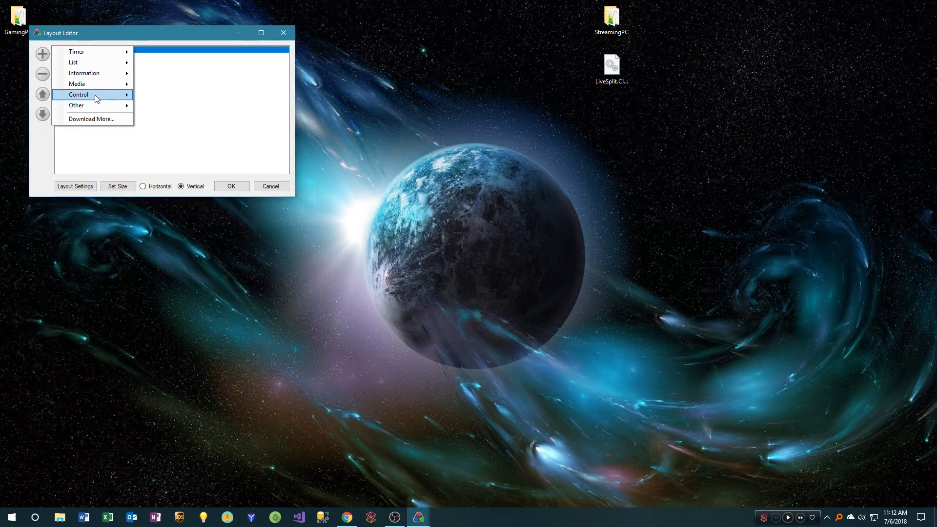
mouse_move(96, 98)
left_click(171, 119)
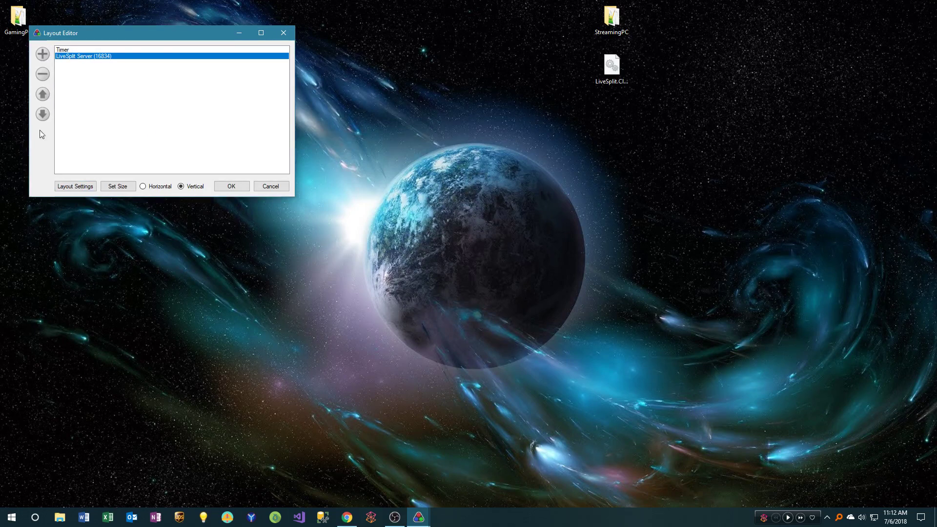
Step: Check the port and local IP in the LiveSplit Server layout settings and accept the layout changes
left_click(81, 188)
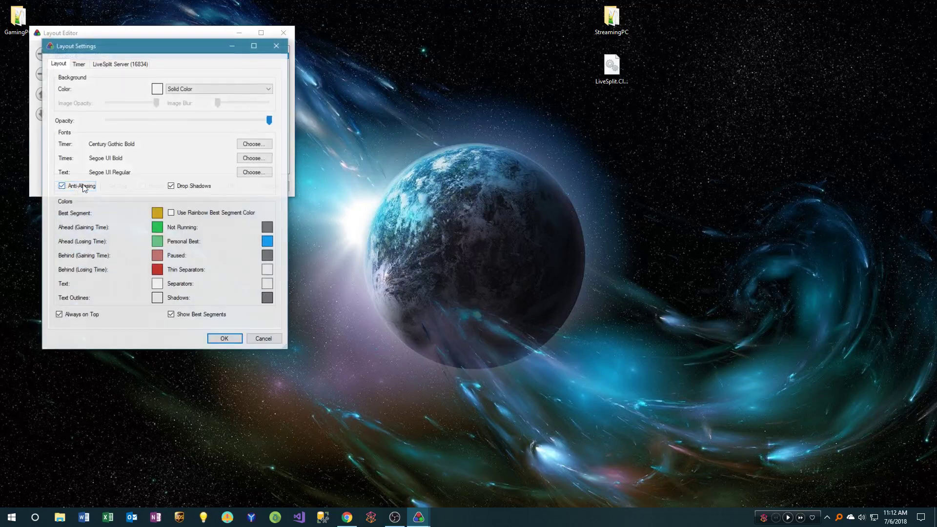
left_click(115, 66)
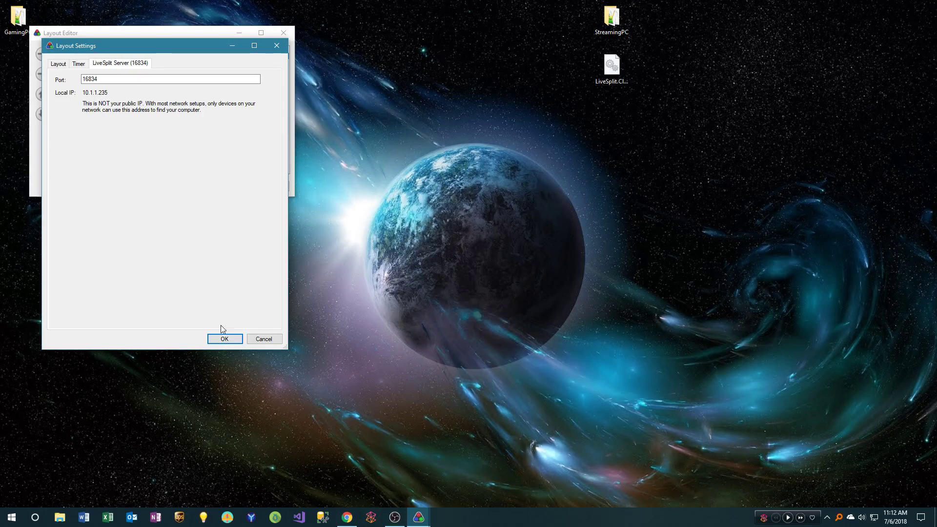
left_click(224, 341)
left_click(221, 191)
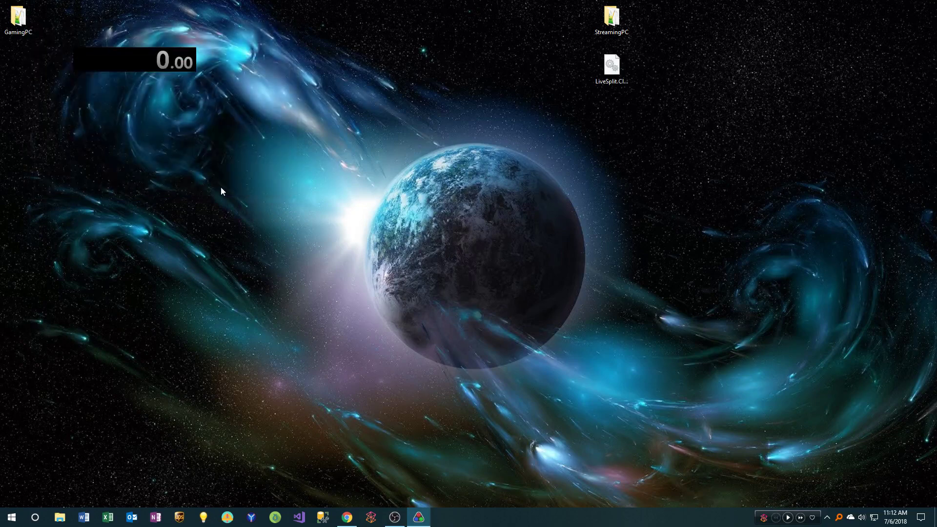
Step: Start the GamingPC timer running
right_click(122, 65)
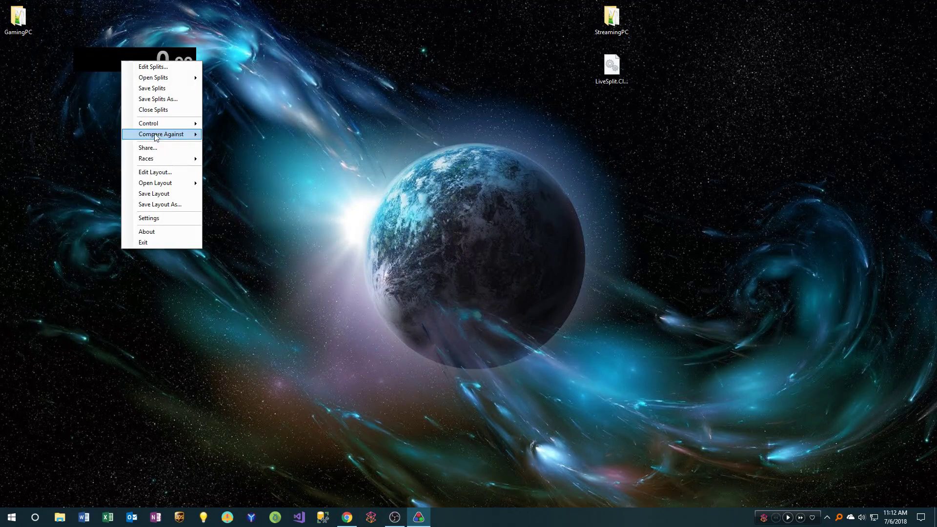
mouse_move(155, 126)
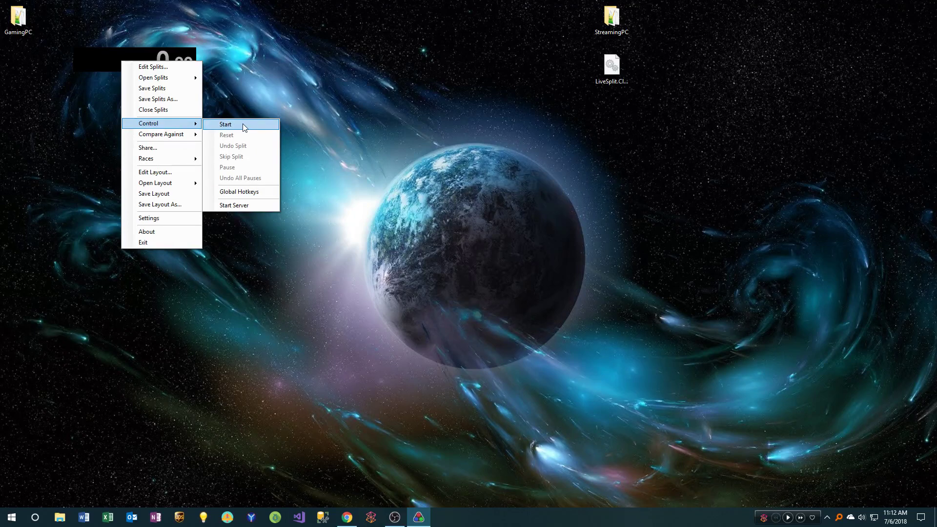
left_click(242, 124)
Step: Start the server on the running GamingPC timer and place the timer just below the GamingPC folder
right_click(154, 63)
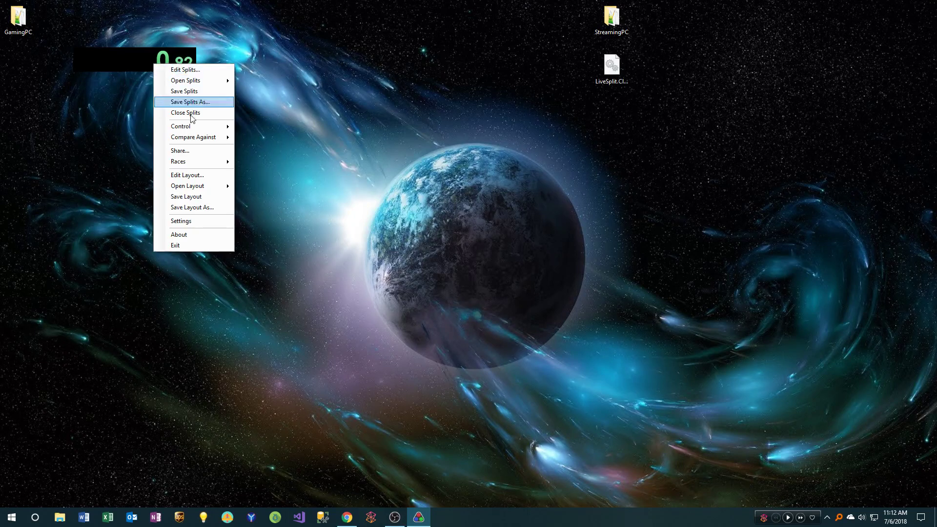
mouse_move(194, 129)
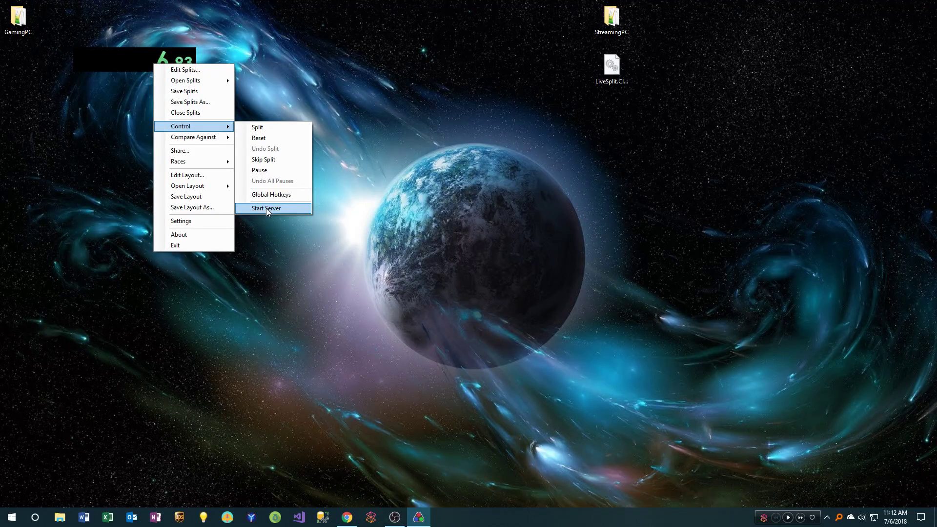
left_click(266, 207)
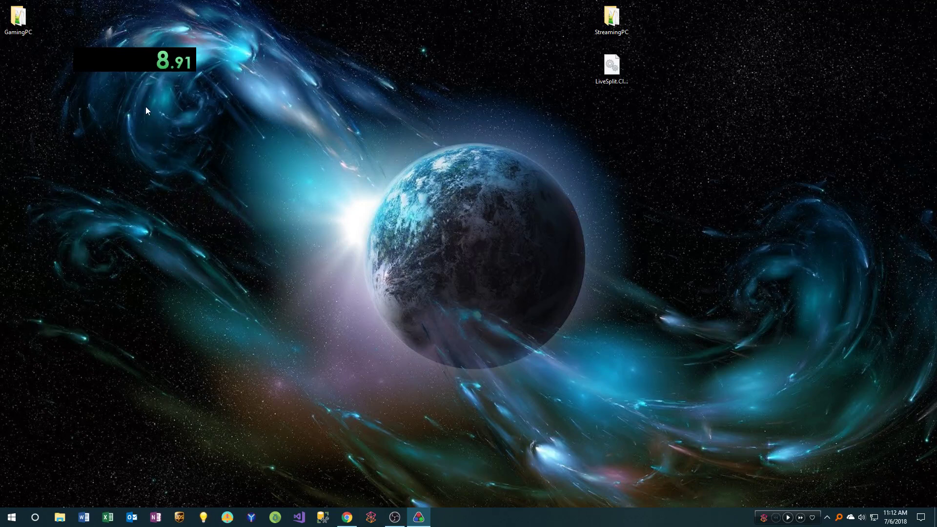
left_click_drag(146, 49, 77, 44)
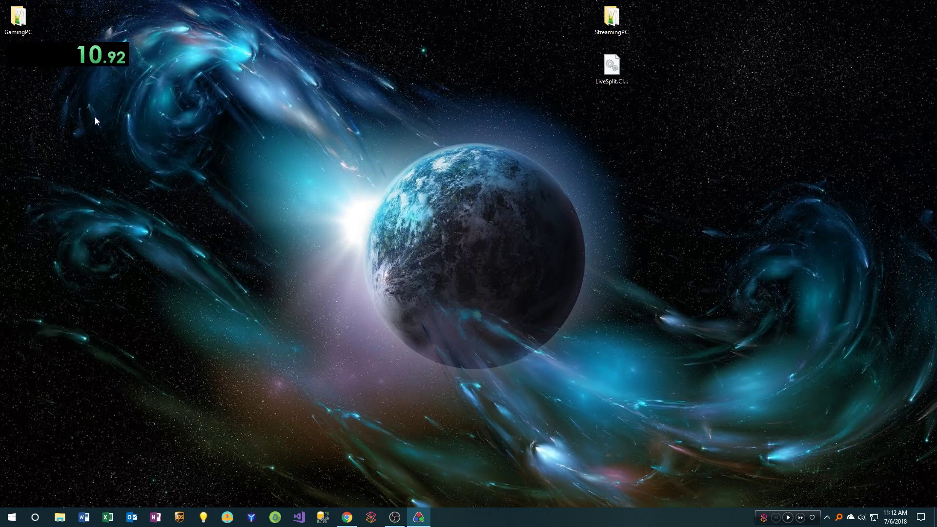
Step: Move LiveSplit.ClientPlugin.dll from the desktop into the Components folder inside StreamingPC
double_click(608, 27)
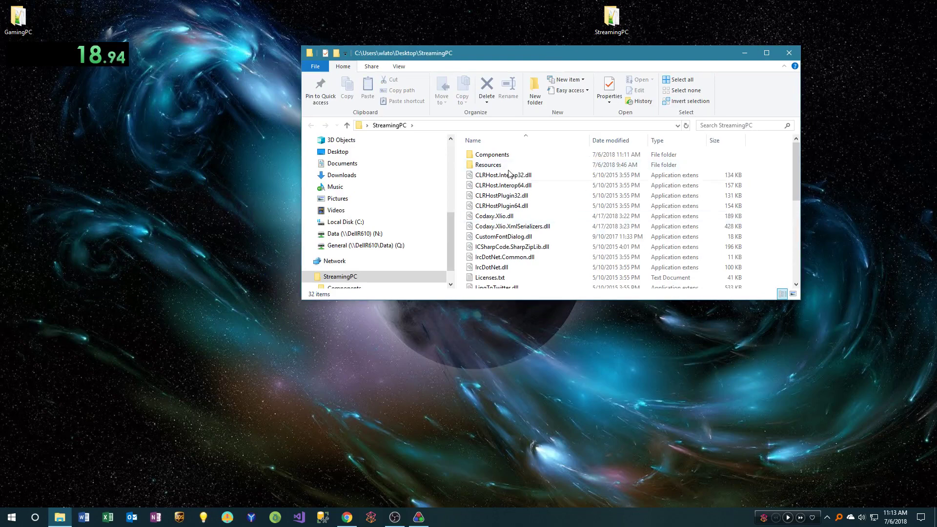
scroll(509, 174, "down", 5)
scroll(548, 212, "up", 5)
left_click_drag(596, 57, 616, 131)
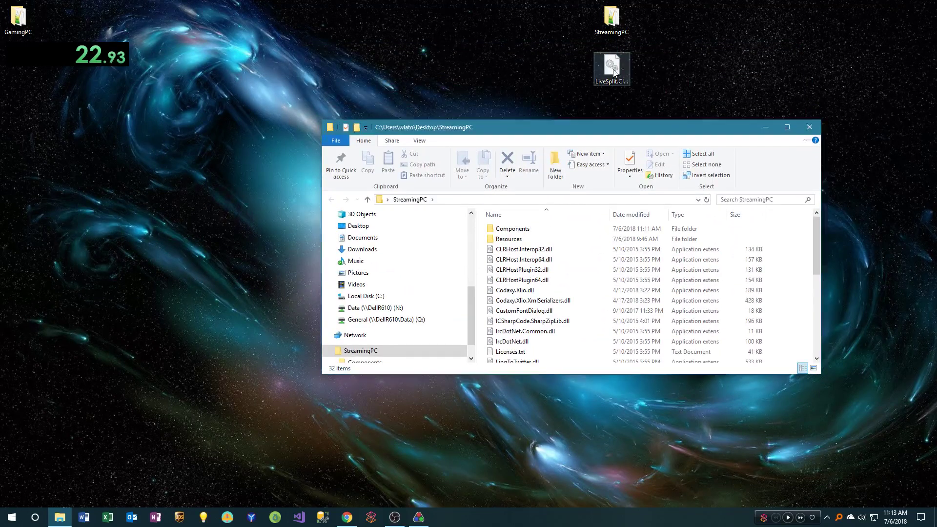
left_click_drag(614, 72, 529, 233)
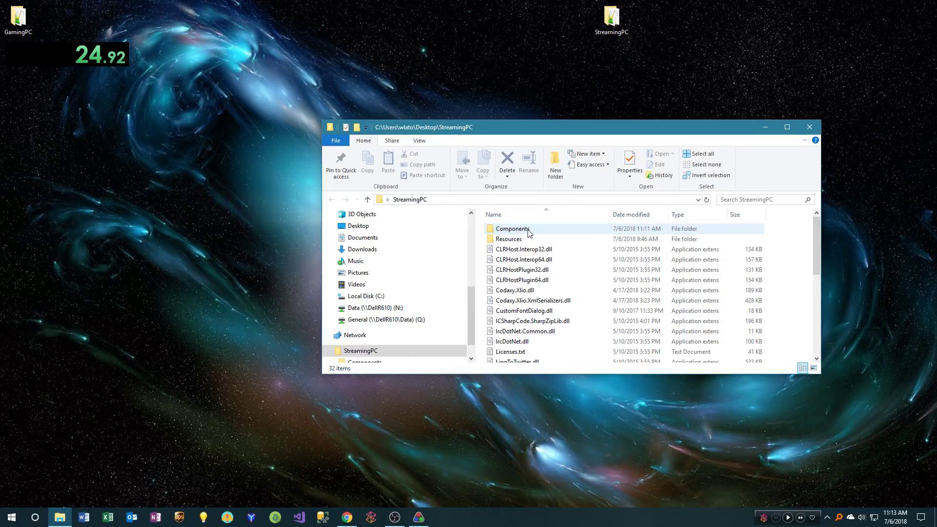
Step: Launch LiveSplit.exe from the StreamingPC folder, place its timer below that folder's desktop icon, and close the folder window
scroll(517, 293, "down", 6)
scroll(513, 270, "up", 2)
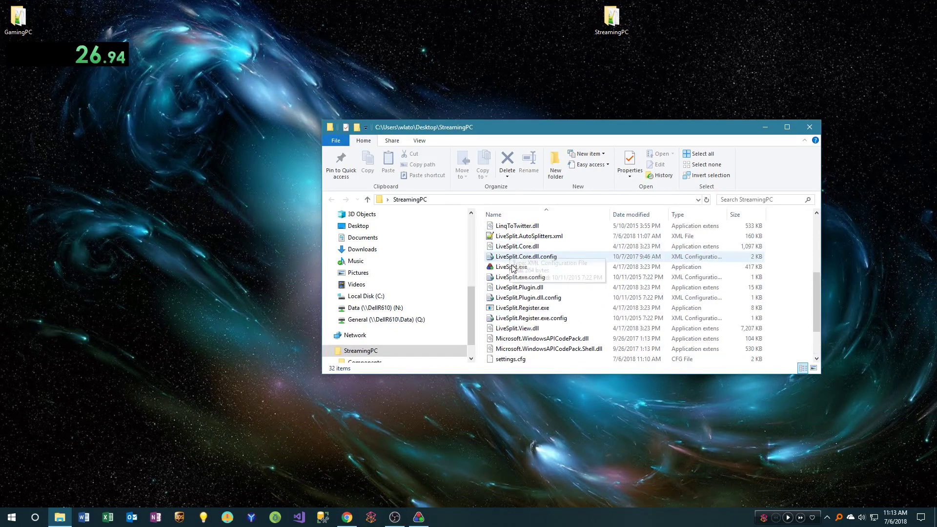
double_click(513, 268)
left_click(390, 327)
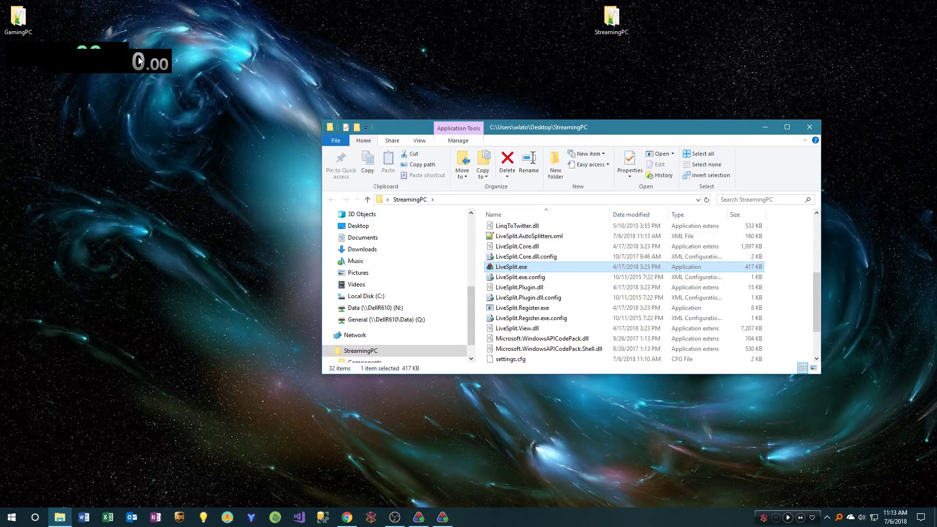
left_click_drag(140, 61, 684, 76)
left_click(809, 127)
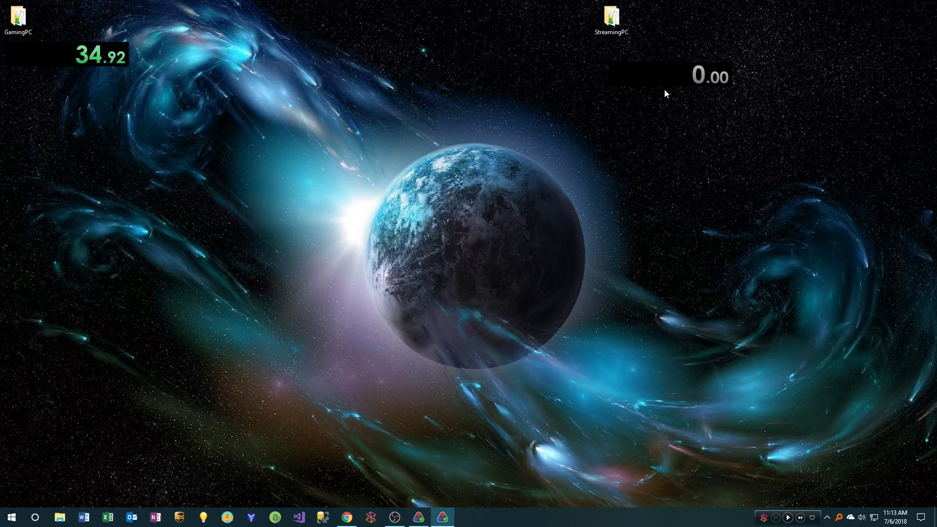
Step: Open the StreamingPC timer's layout for editing and add the Live Split Client timer component to it
right_click(671, 77)
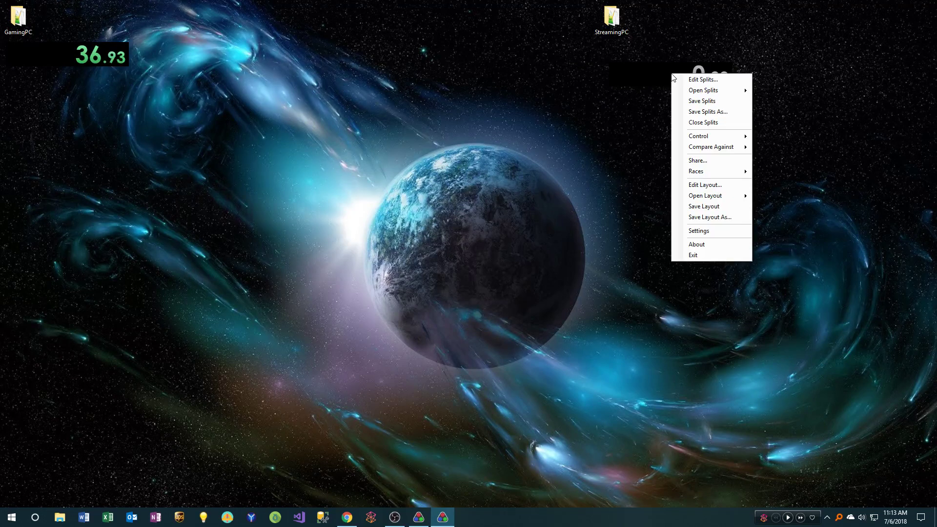
left_click(714, 186)
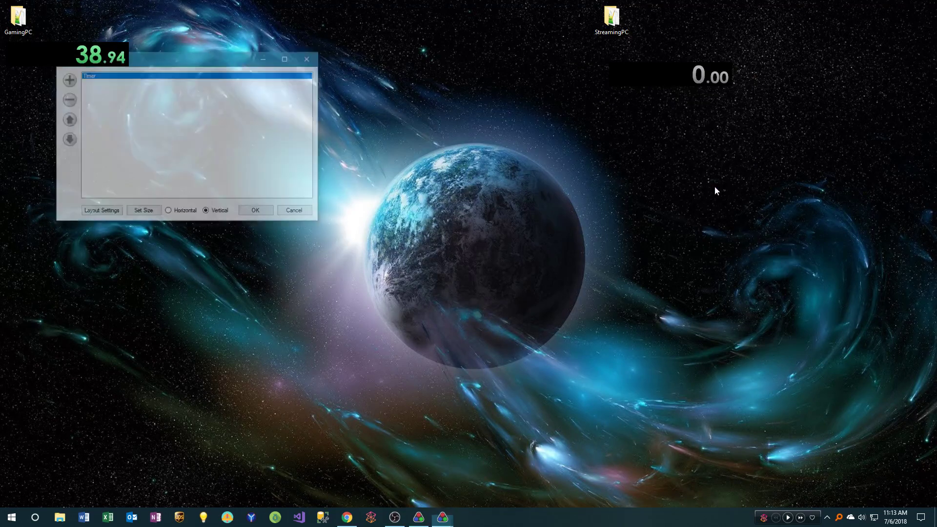
left_click_drag(192, 59, 668, 106)
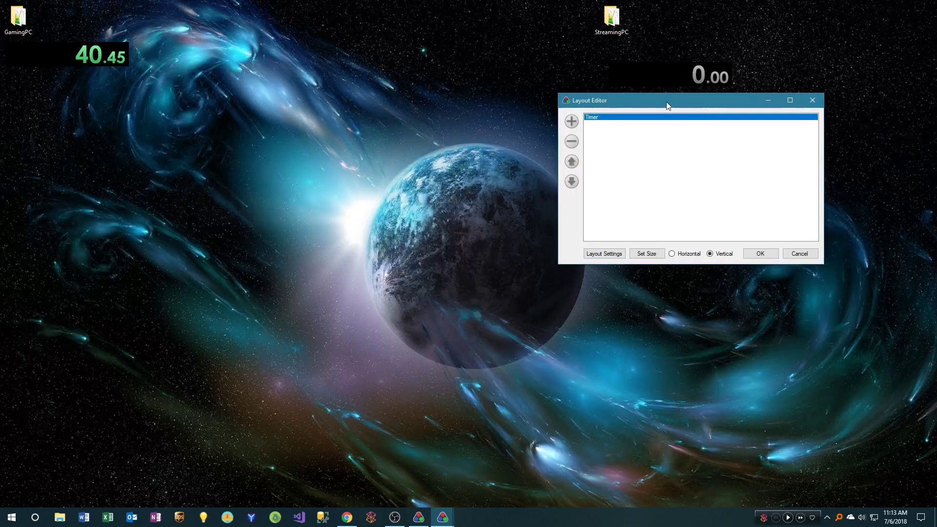
left_click(568, 122)
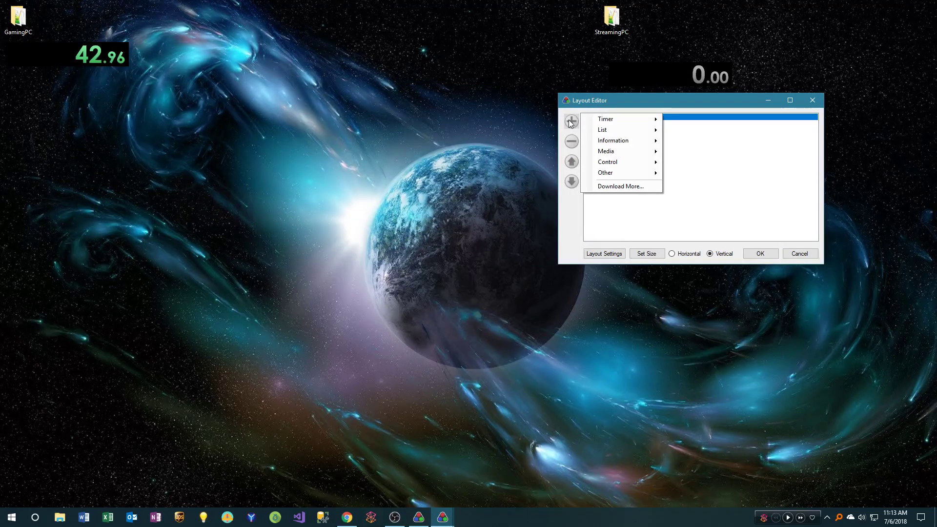
mouse_move(624, 119)
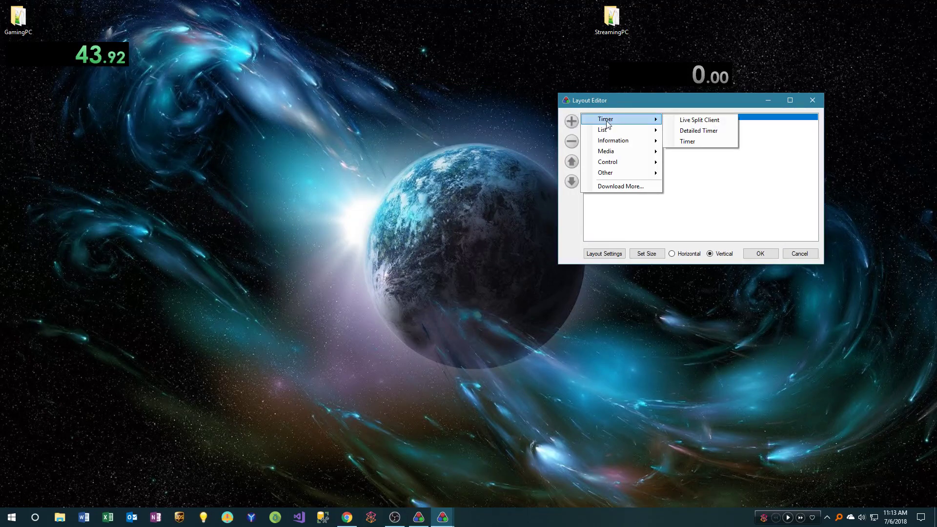
left_click(686, 121)
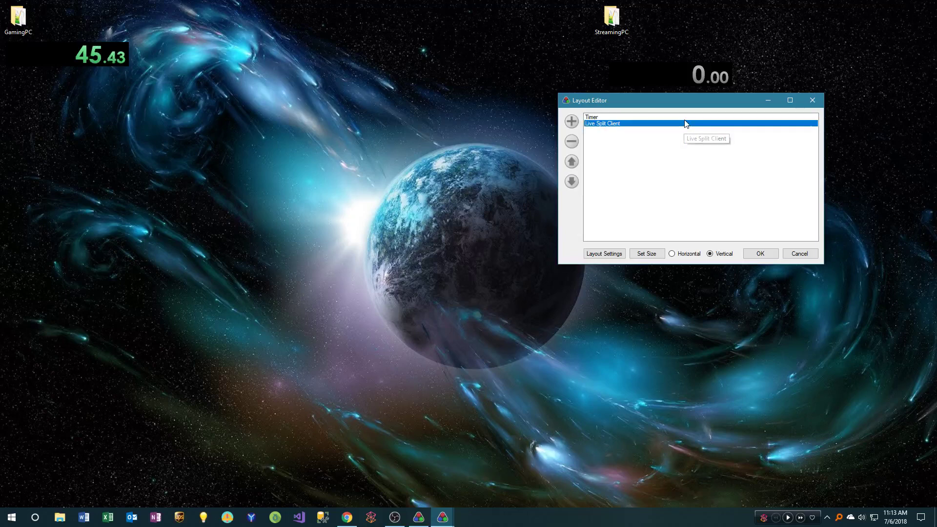
Step: Connect the Live Split Client to the server using the prefilled address and port, and accept the layout changes
left_click(603, 254)
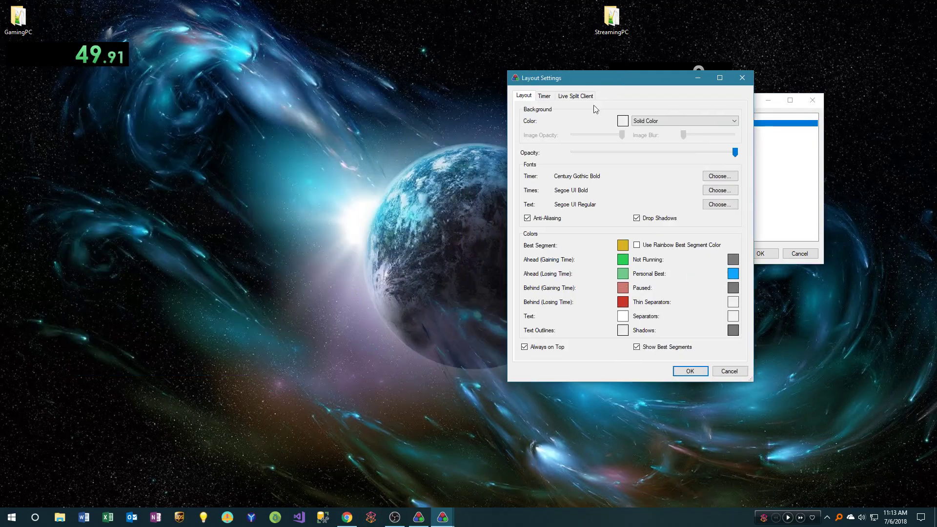
left_click(583, 95)
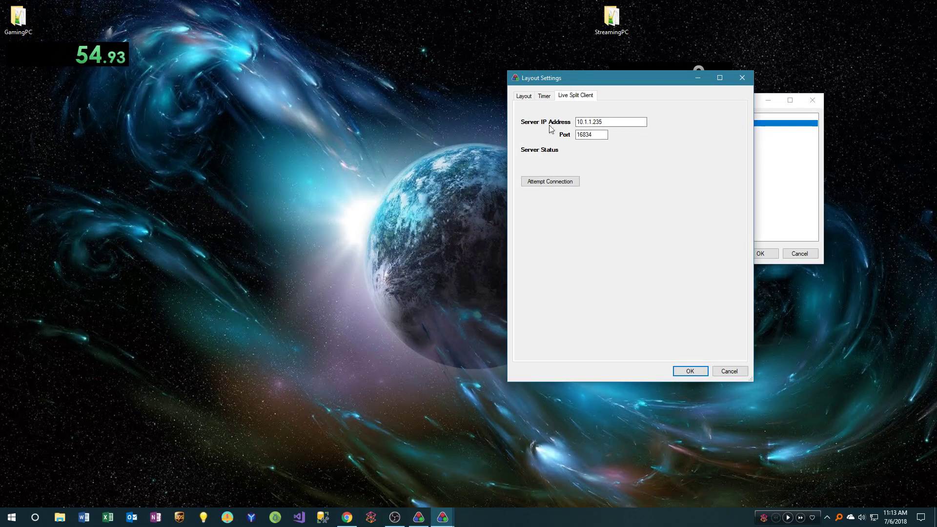
left_click(605, 123)
left_click(559, 182)
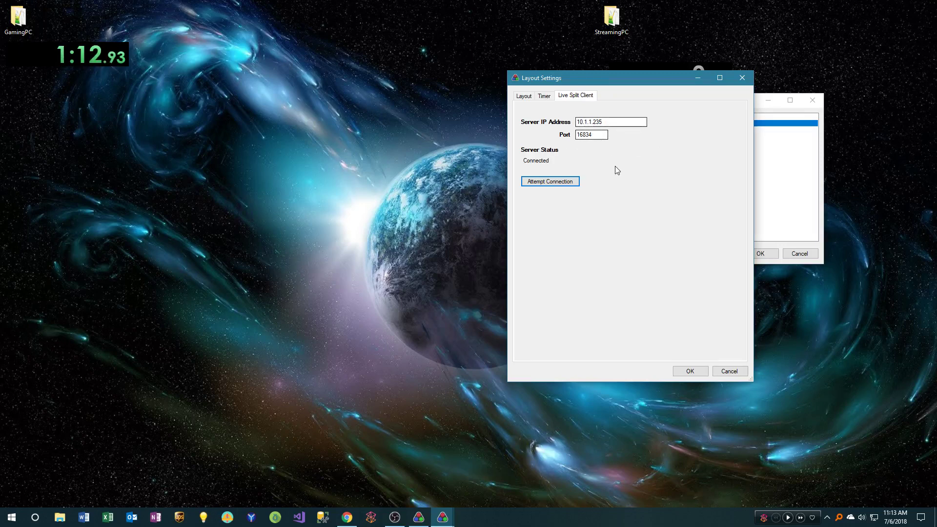
left_click(693, 372)
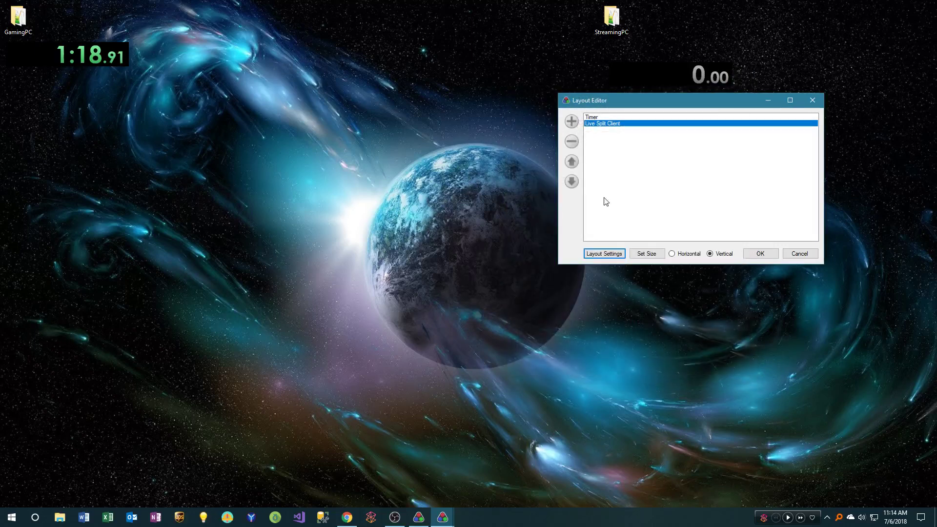
left_click(765, 254)
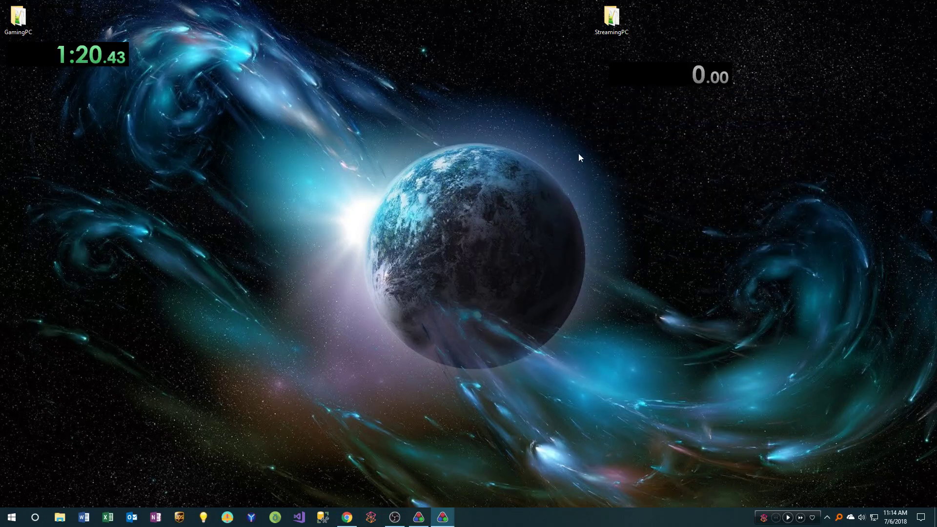
Step: Set the StreamingPC timer to compare against Game Time and start it
right_click(676, 78)
mouse_move(736, 152)
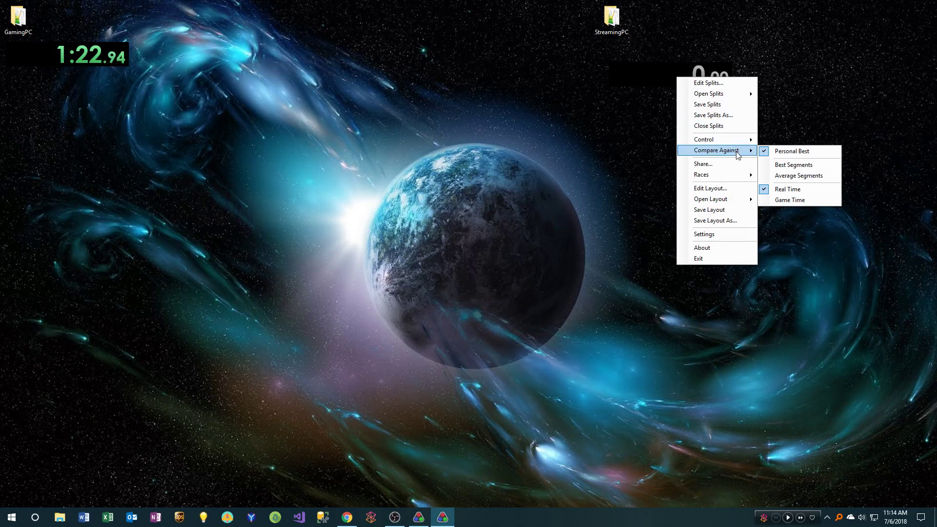
left_click(783, 200)
right_click(671, 71)
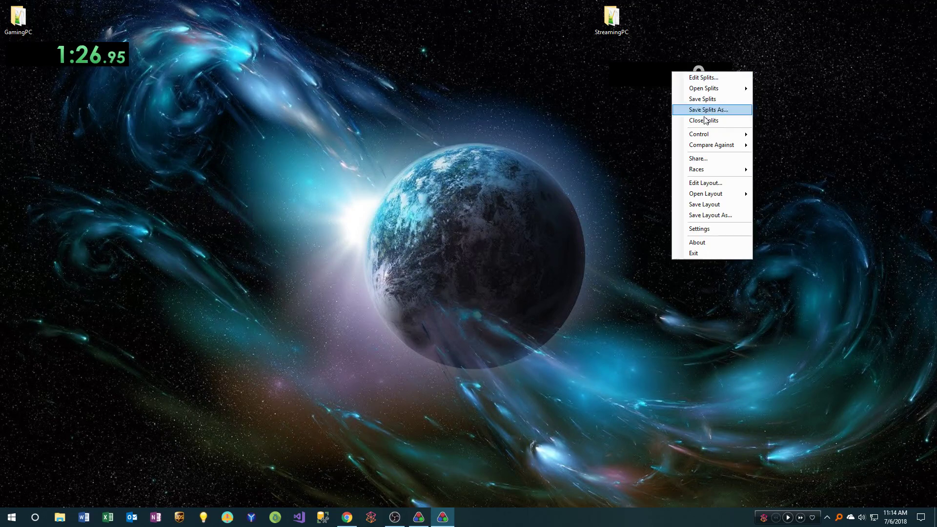
mouse_move(708, 134)
left_click(763, 133)
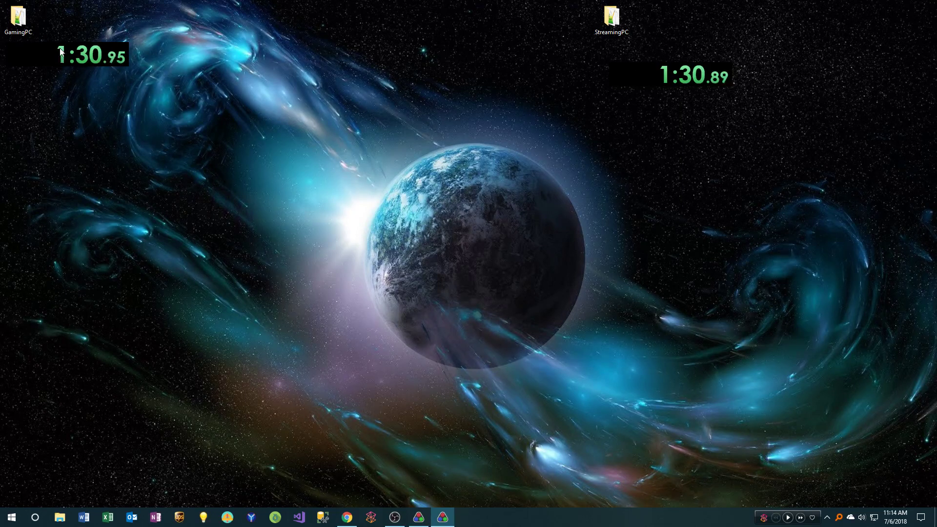
Step: Shift the GamingPC timer slightly away from the screen edge and pause it
left_click_drag(62, 57, 74, 68)
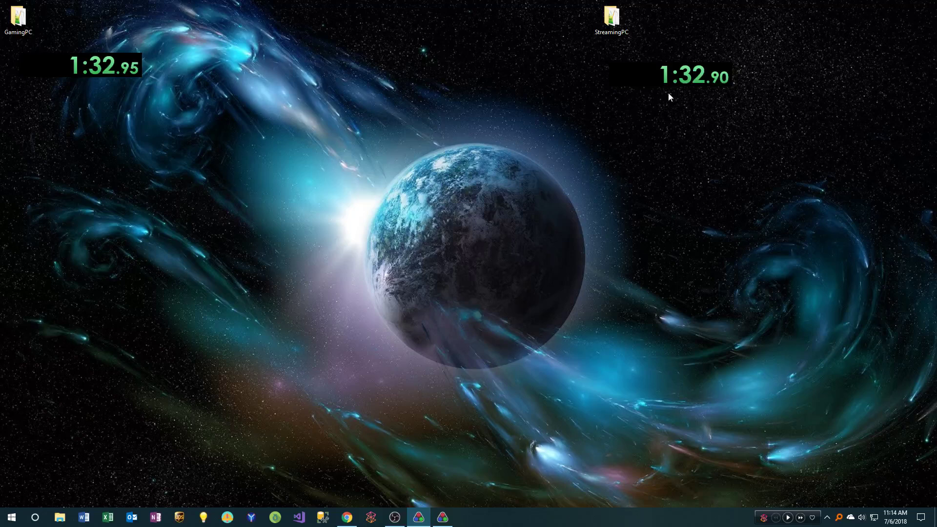
right_click(100, 59)
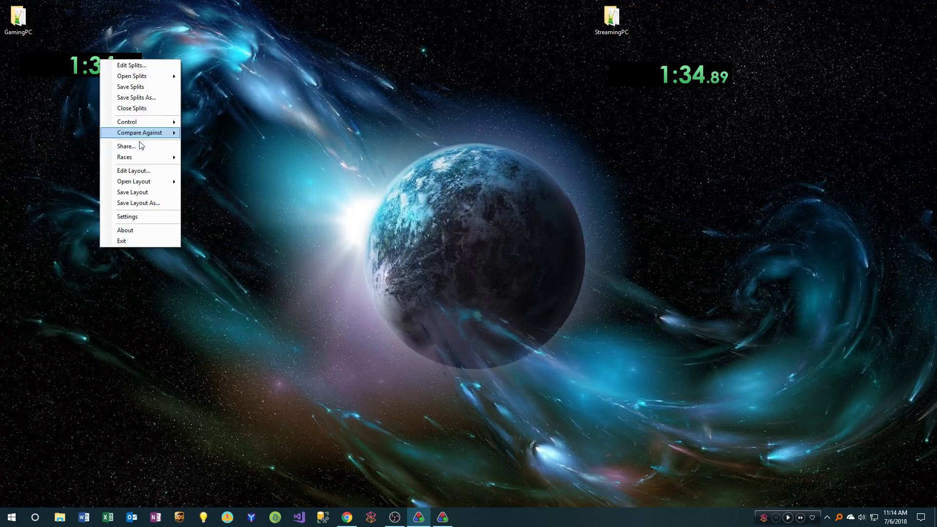
mouse_move(147, 121)
left_click(215, 165)
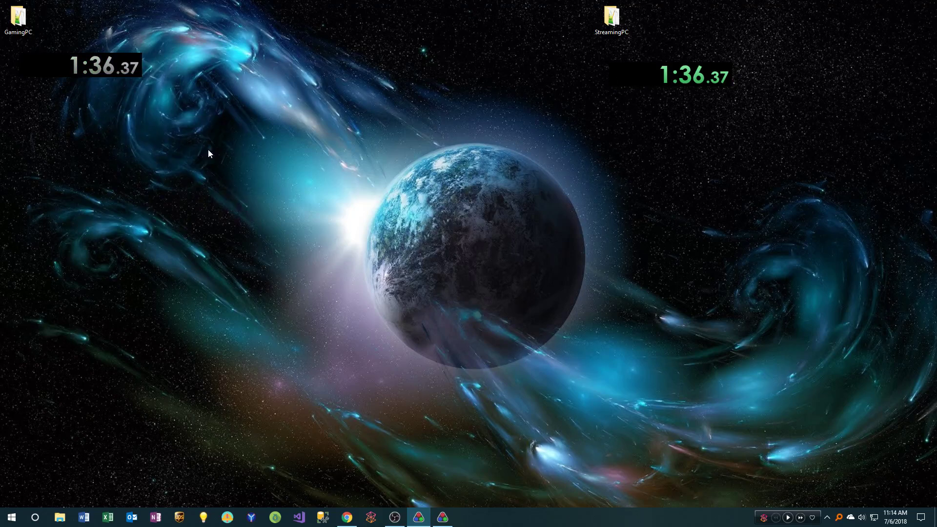
Step: Reset the paused GamingPC timer and start it again
right_click(109, 62)
mouse_move(175, 128)
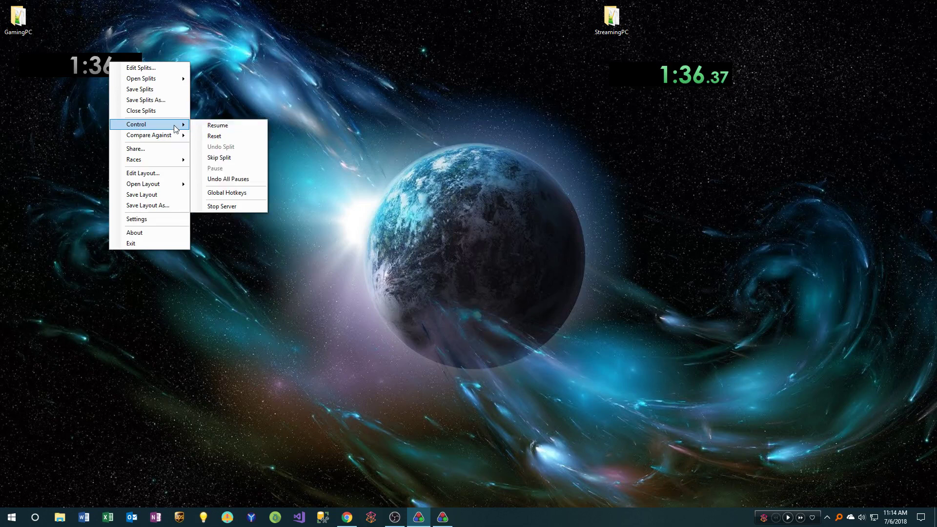
left_click(214, 136)
right_click(94, 69)
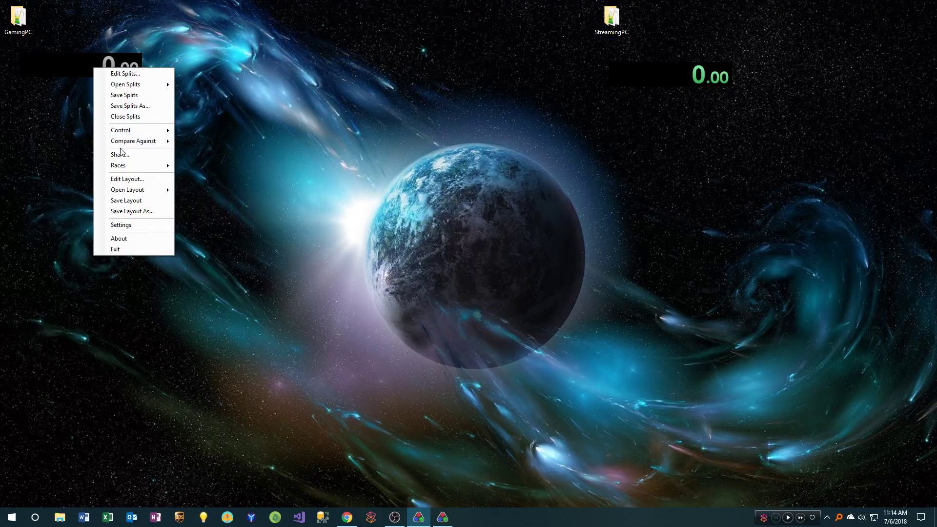
mouse_move(135, 130)
left_click(236, 133)
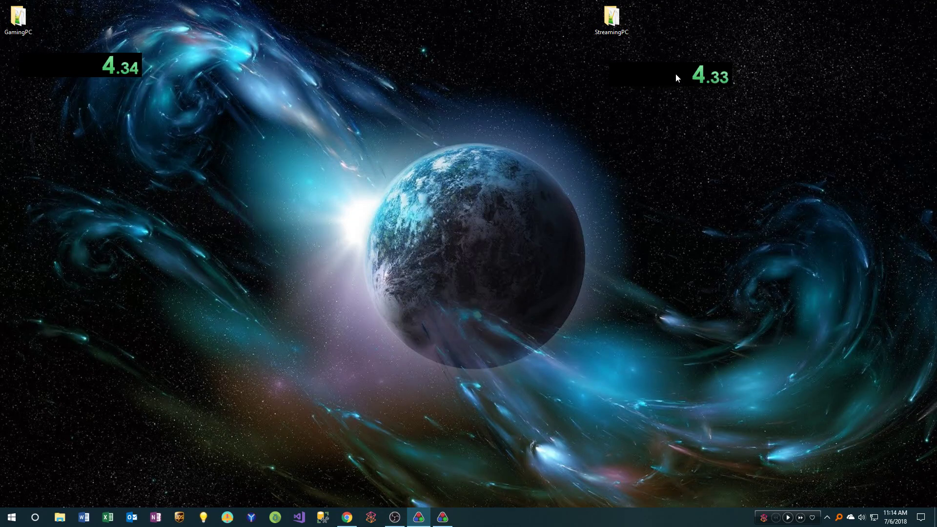
Step: Move the StreamingPC timer farther below its folder icon and the GamingPC timer slightly closer to its own
left_click_drag(675, 73, 717, 117)
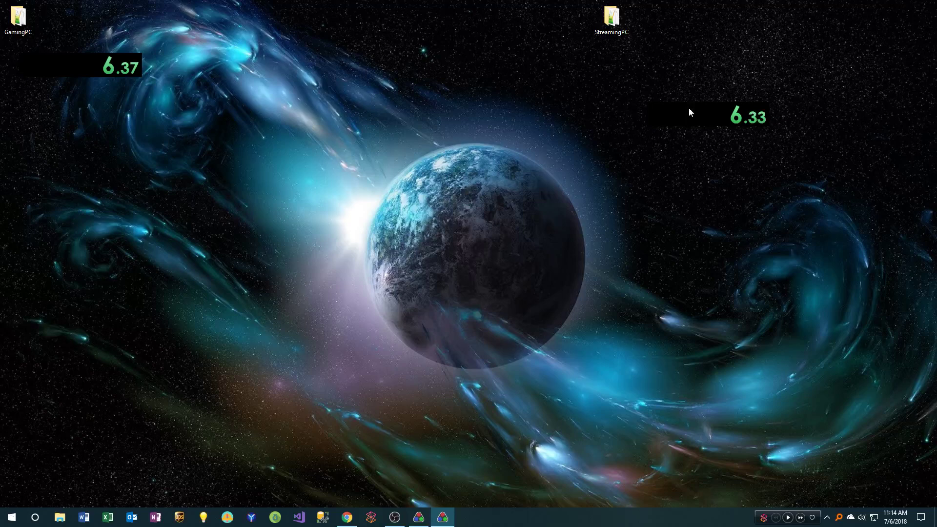
mouse_move(83, 70)
left_mouse_down()
mouse_move(138, 64)
mouse_move(115, 81)
mouse_move(95, 72)
mouse_move(94, 61)
left_mouse_up()
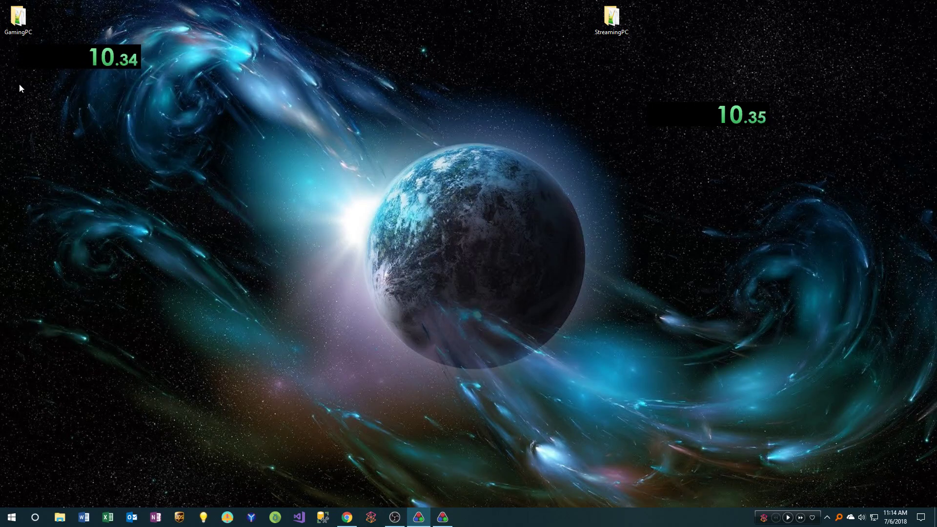